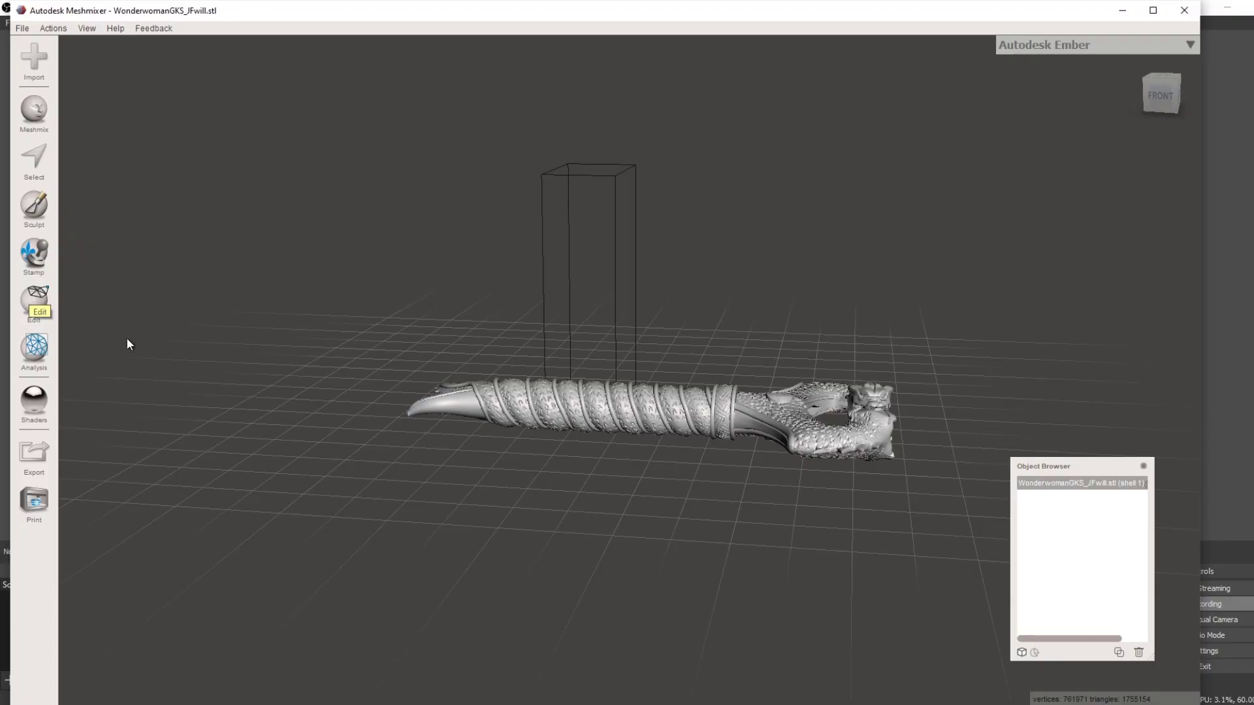
Step: Plane Cut the sword handle crosswise just before the guard with Slice (Keep Both), and separate the result into shells
click(33, 300)
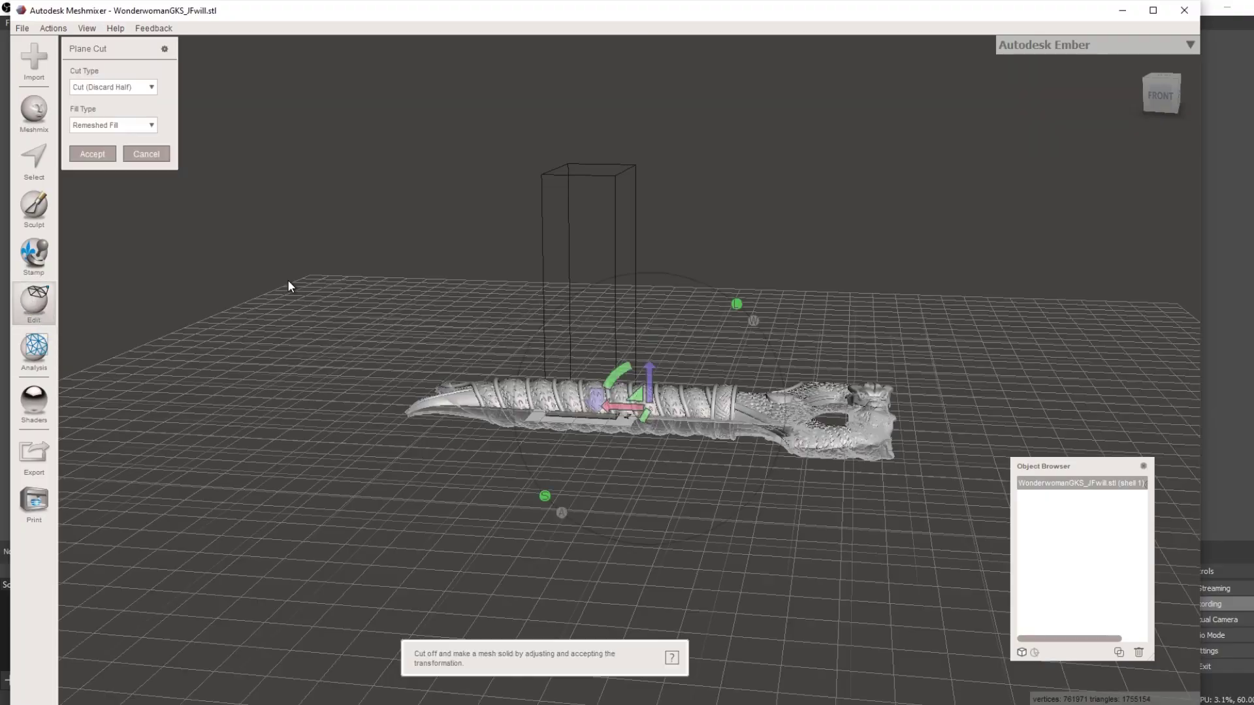
drag(617, 412, 671, 416)
click(130, 87)
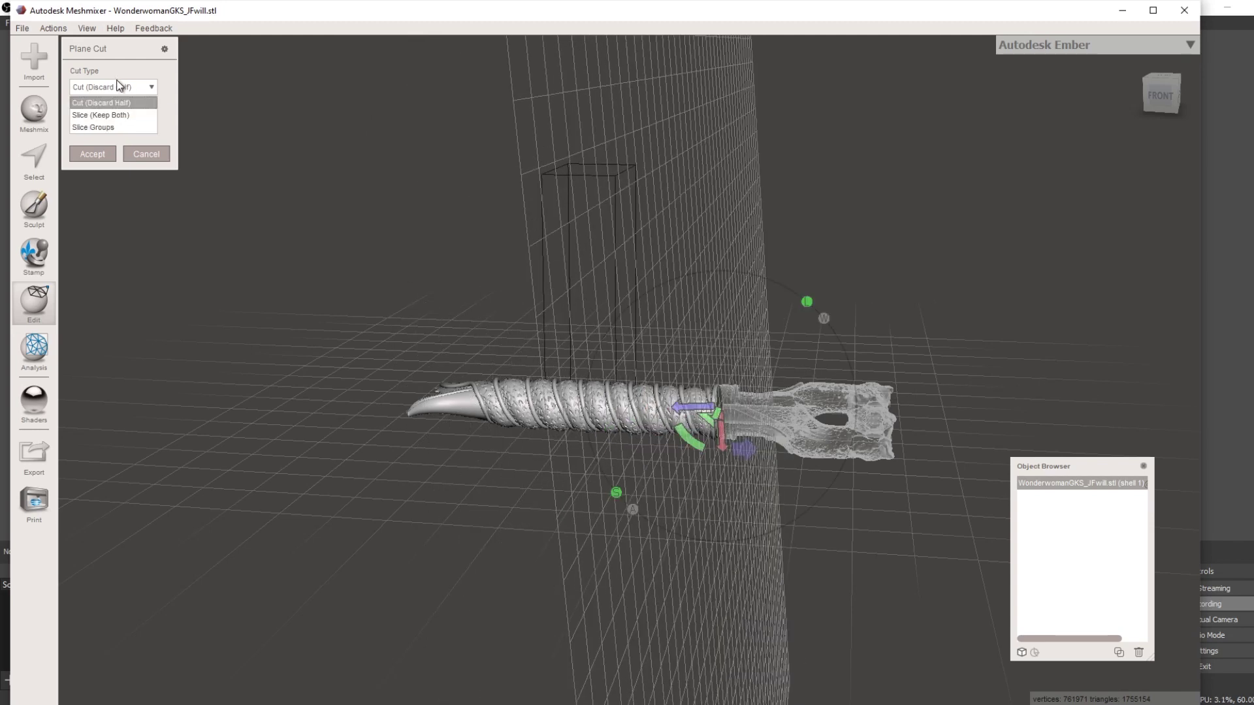
click(95, 113)
key(Return)
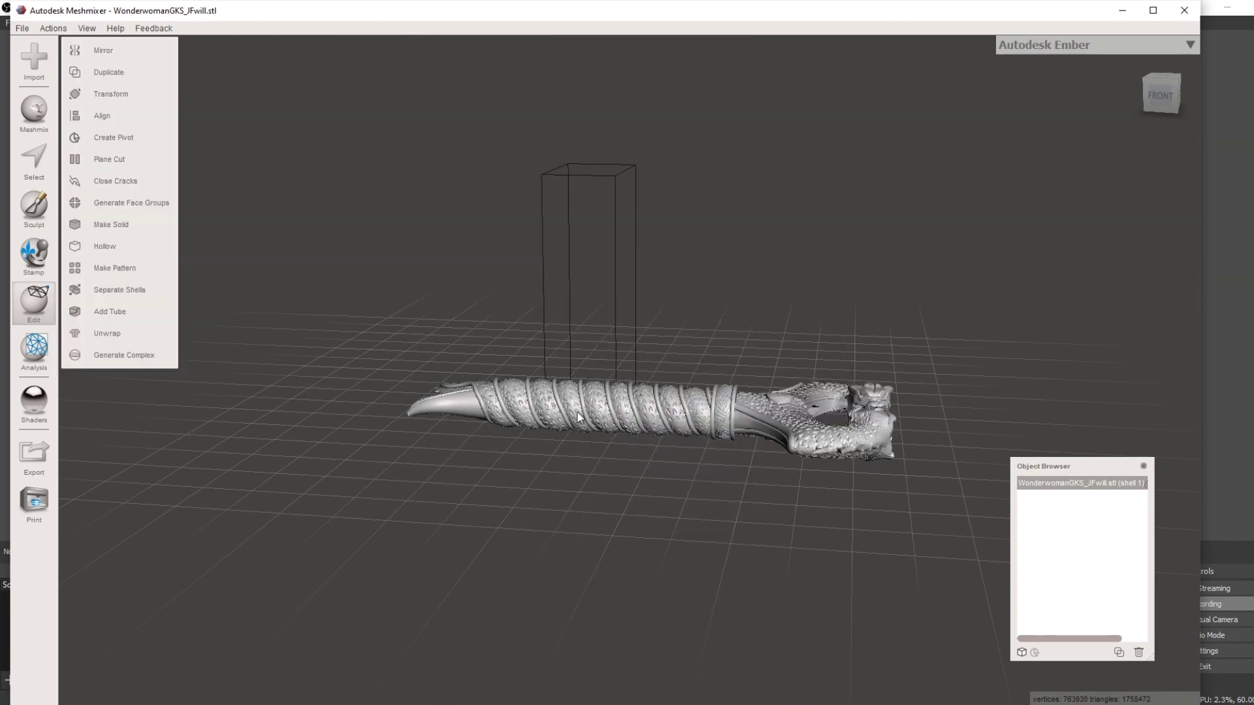
click(119, 289)
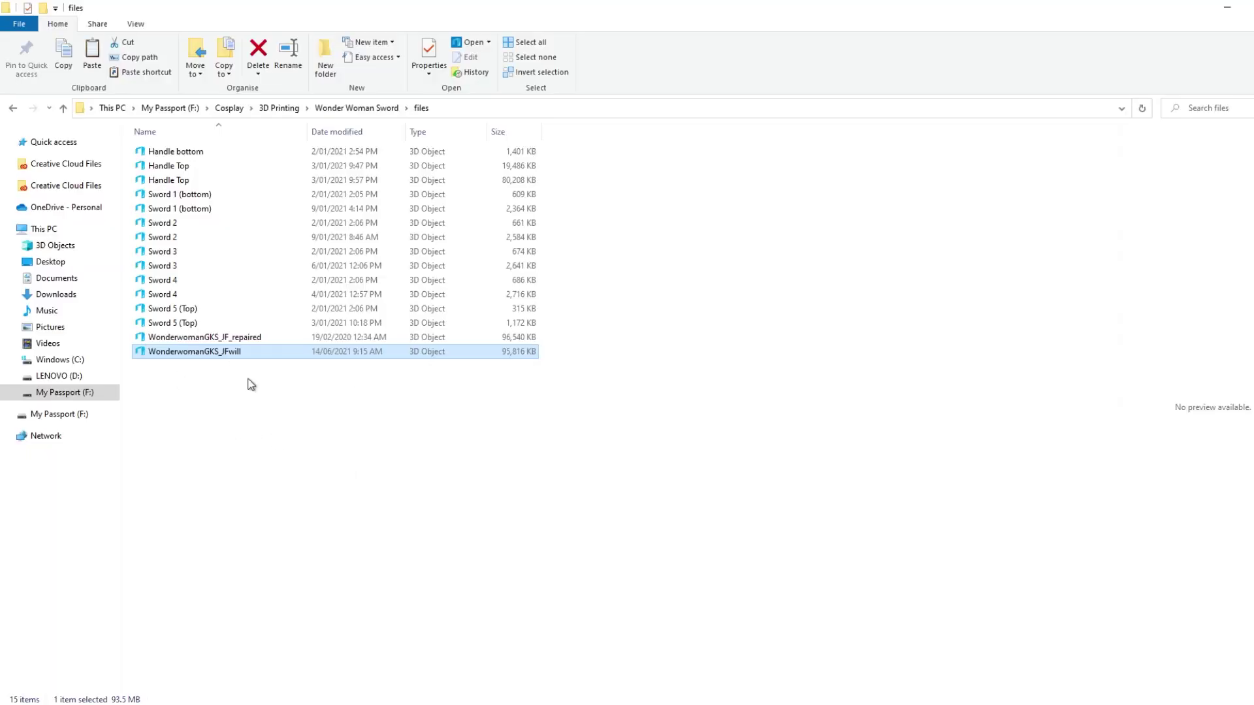
Step: Open the WonderwomanGKS_JFwill file in 3D Builder and import the model with millimetres as the file's units
double_click(209, 352)
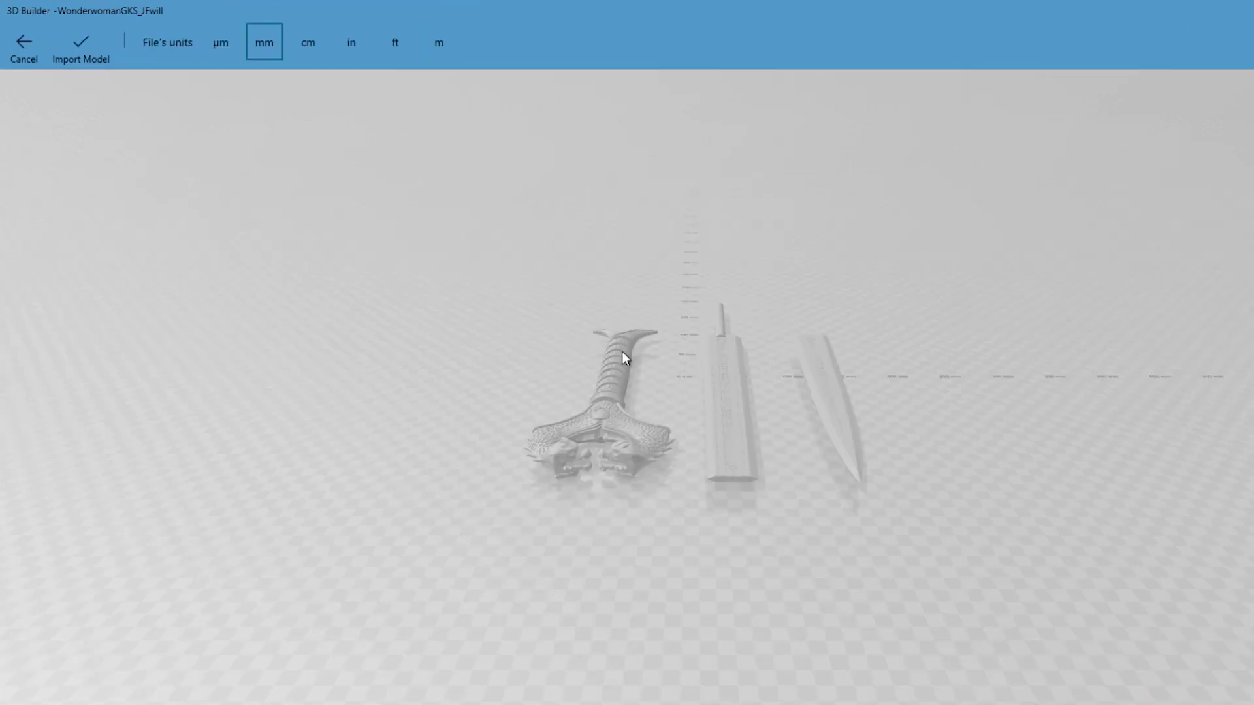
click(72, 46)
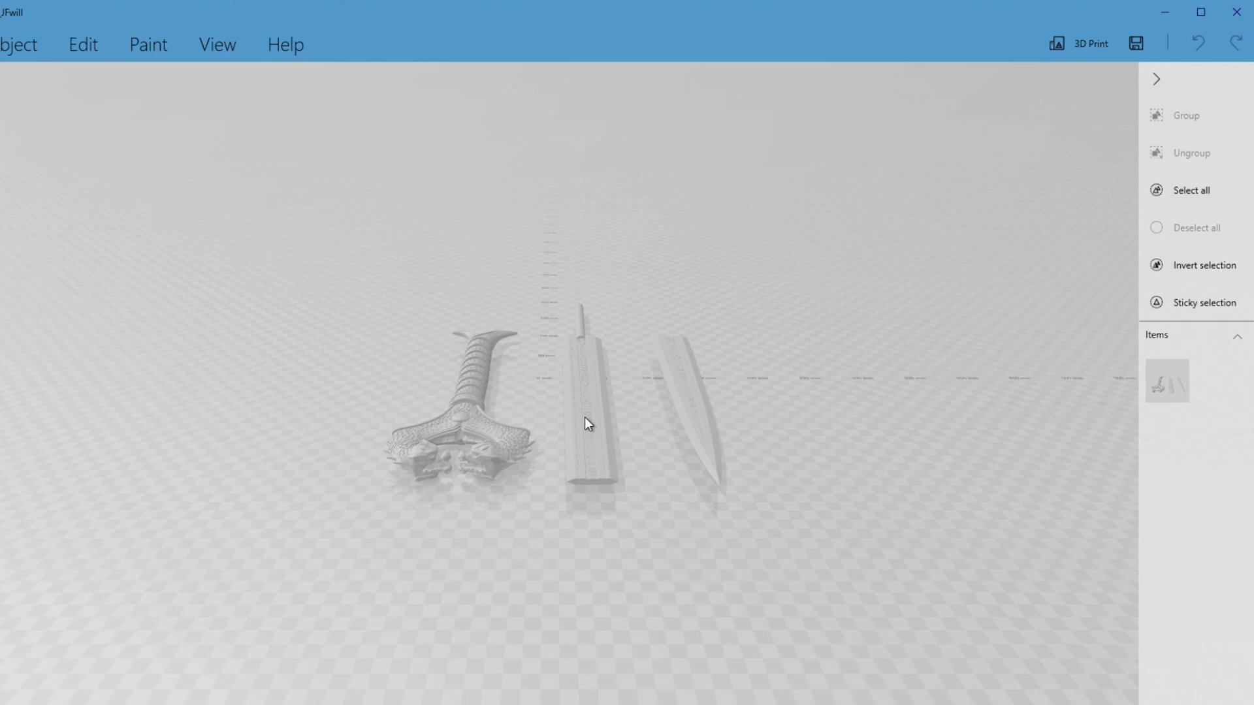
Step: Ungroup the imported sword model and delete the two blade pieces, keeping only the handle
click(585, 418)
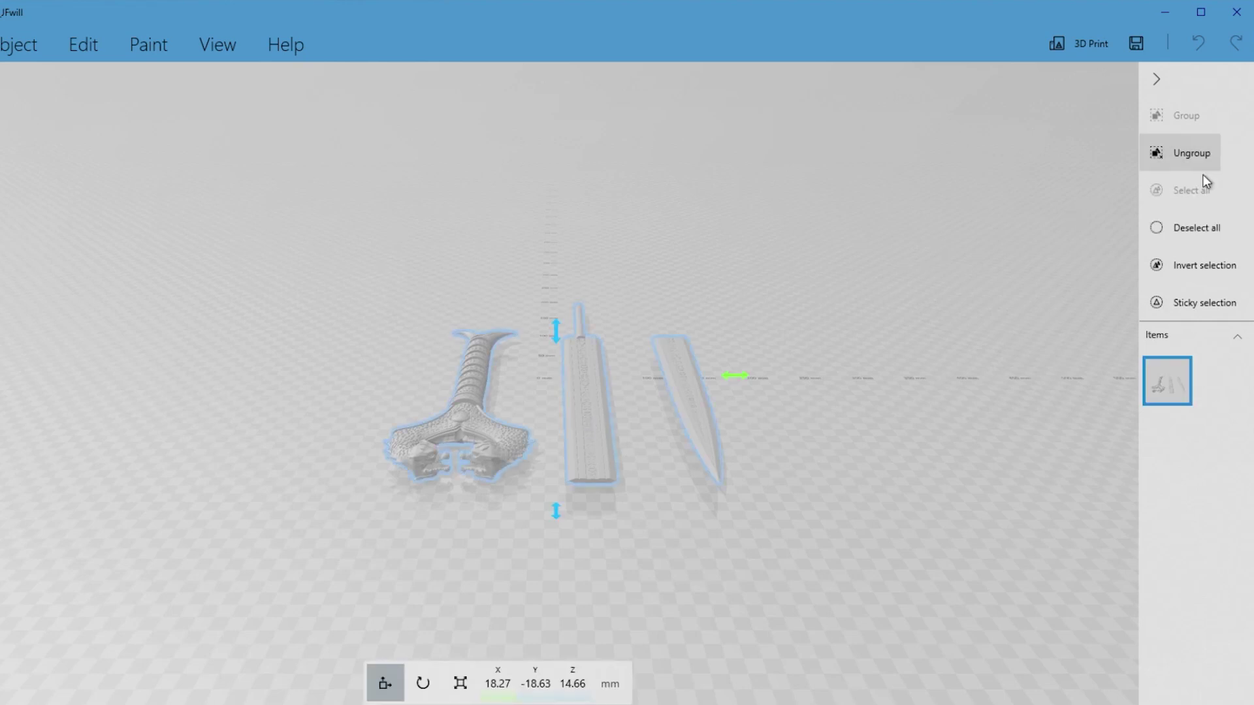
click(1220, 385)
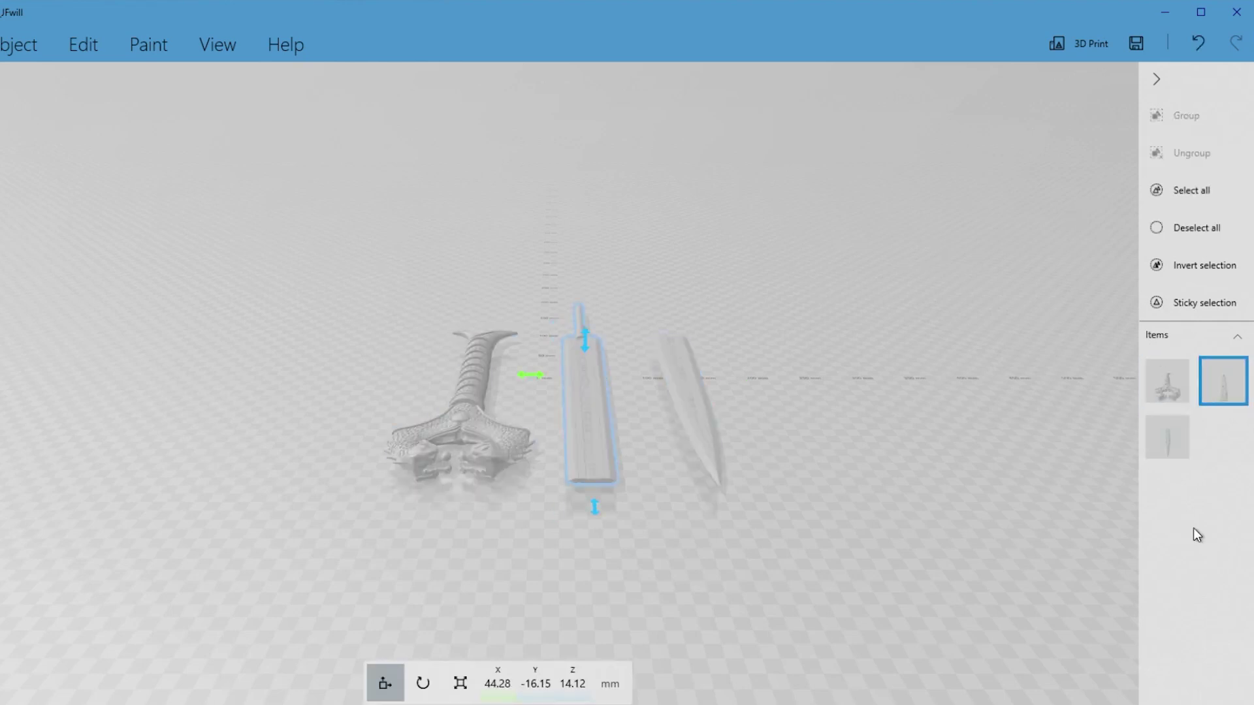
key(Delete)
click(1221, 395)
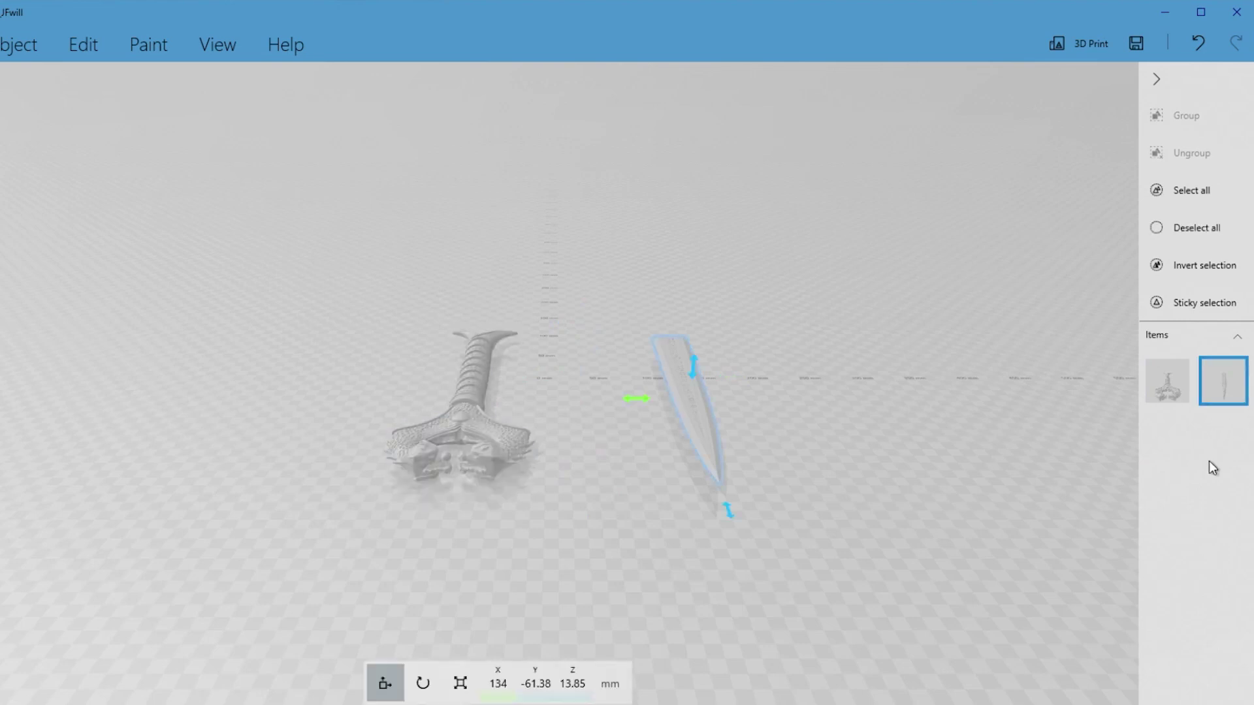
key(Delete)
Step: Start a Split on the handle and set the cutting plane's roll to 90 degrees so it stands across the grip
drag(338, 515, 799, 466)
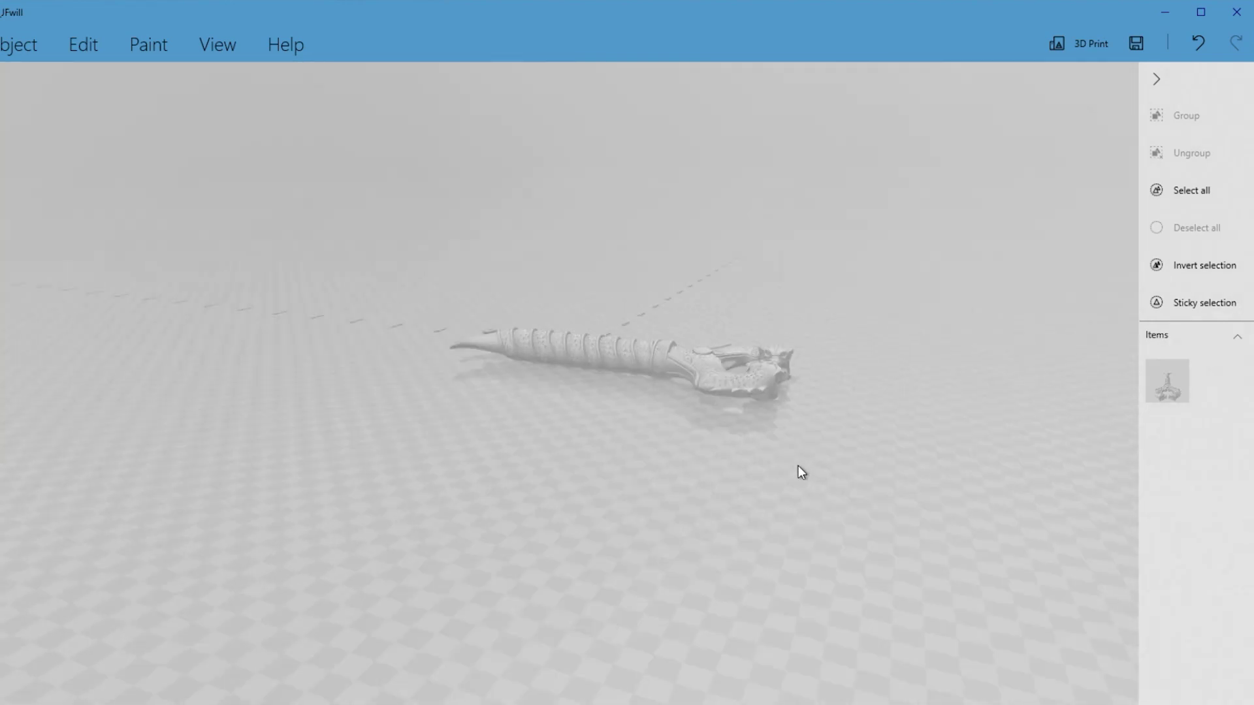
scroll(783, 473, up, 3)
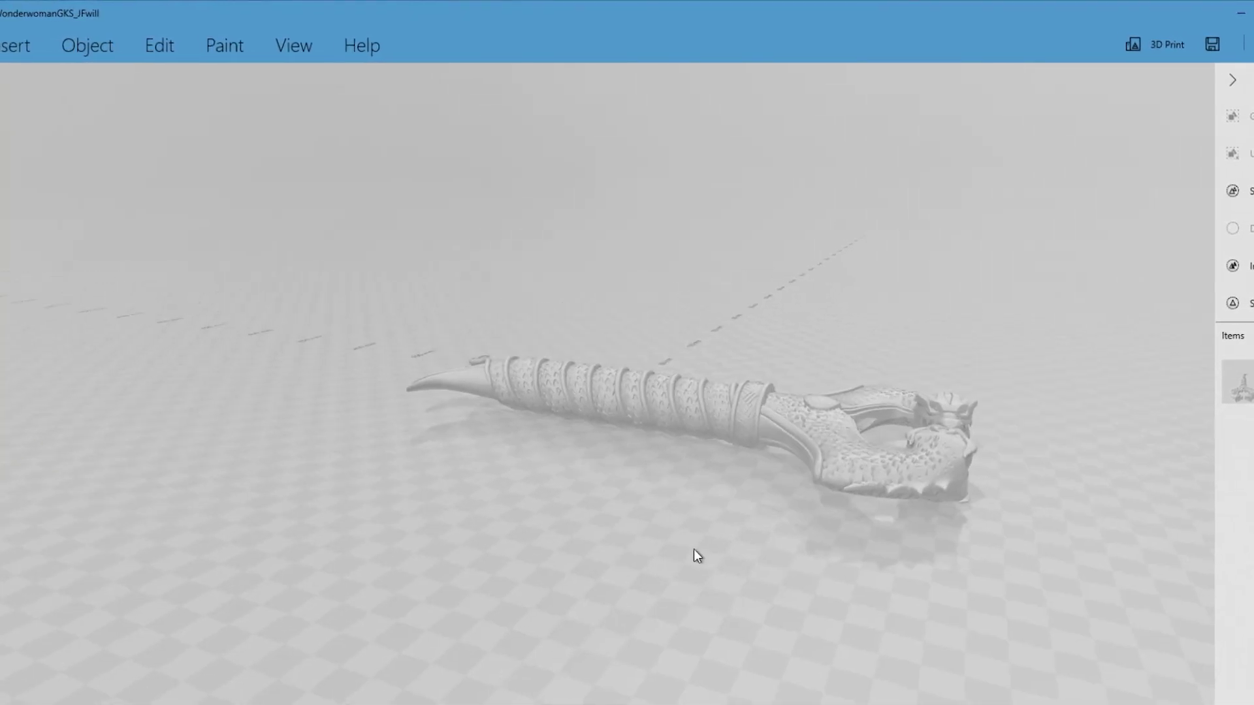
drag(693, 550, 668, 540)
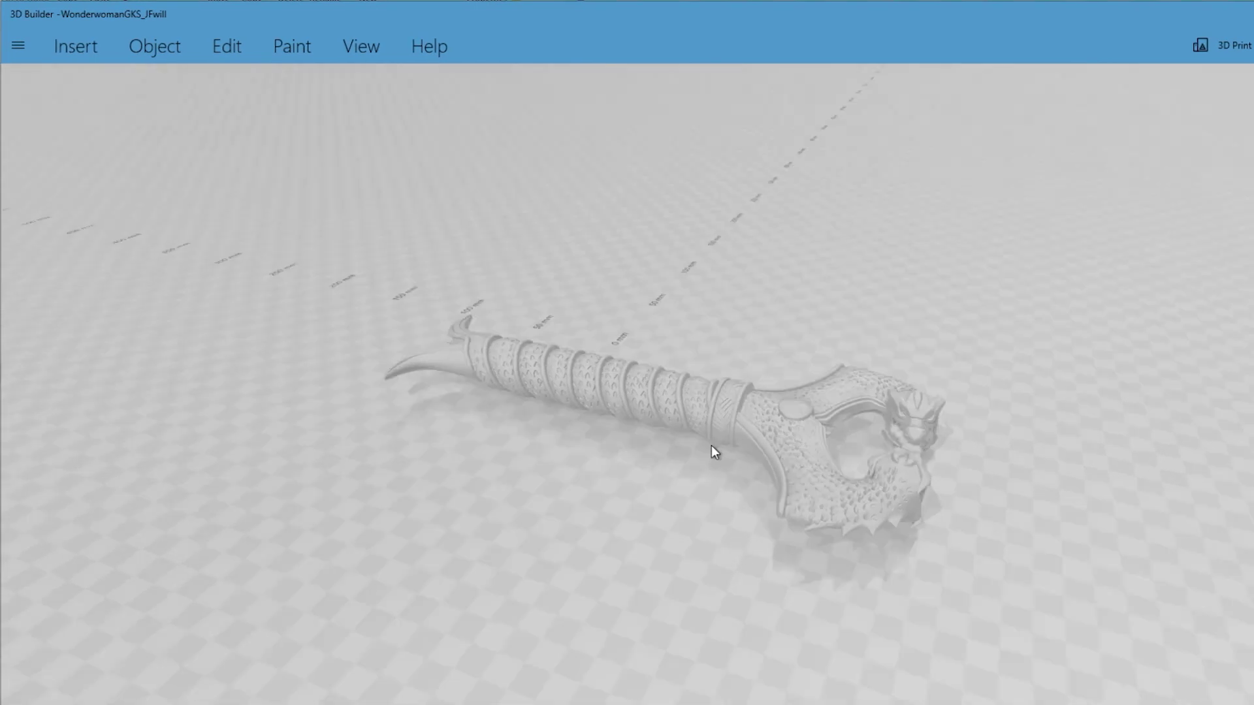
right_drag(597, 480, 688, 478)
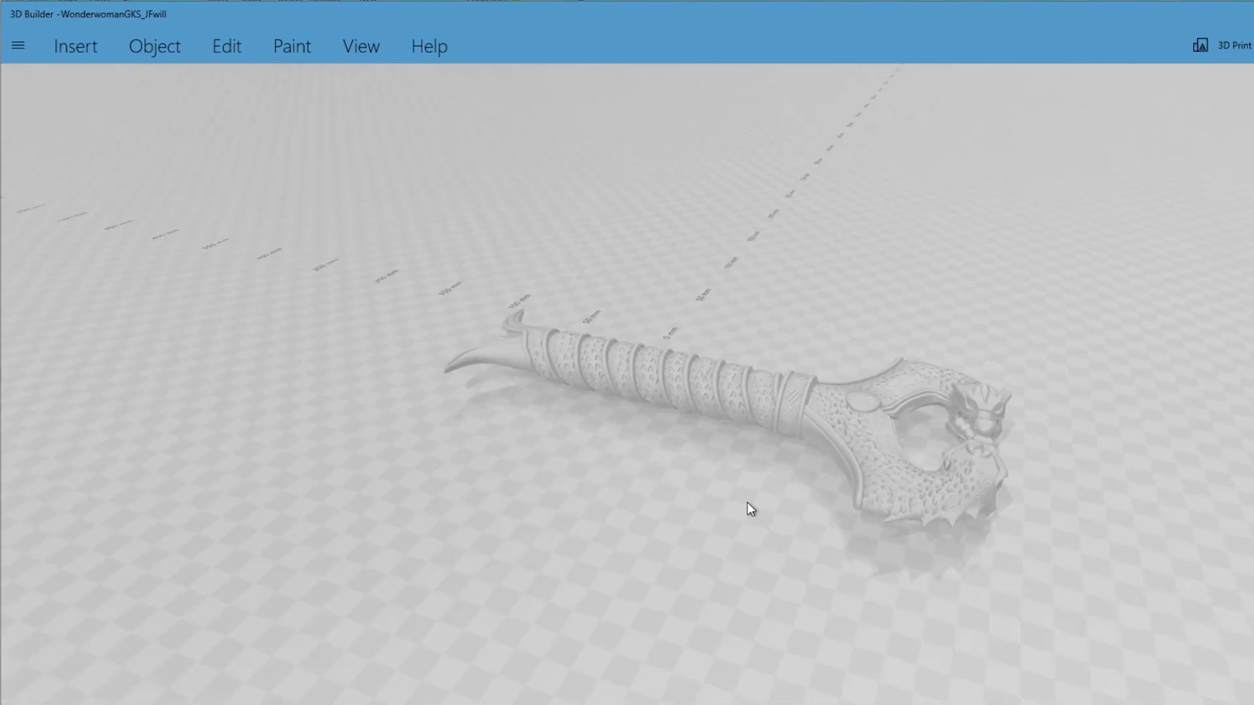
drag(750, 508, 781, 445)
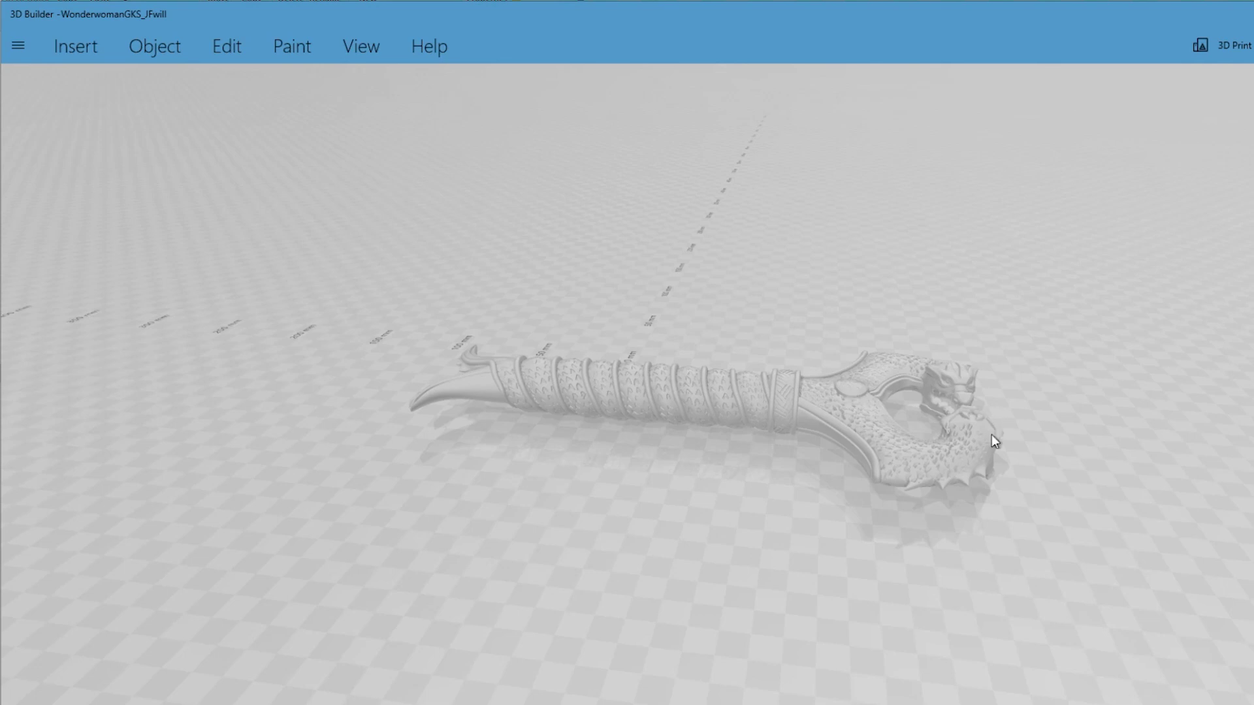
click(221, 57)
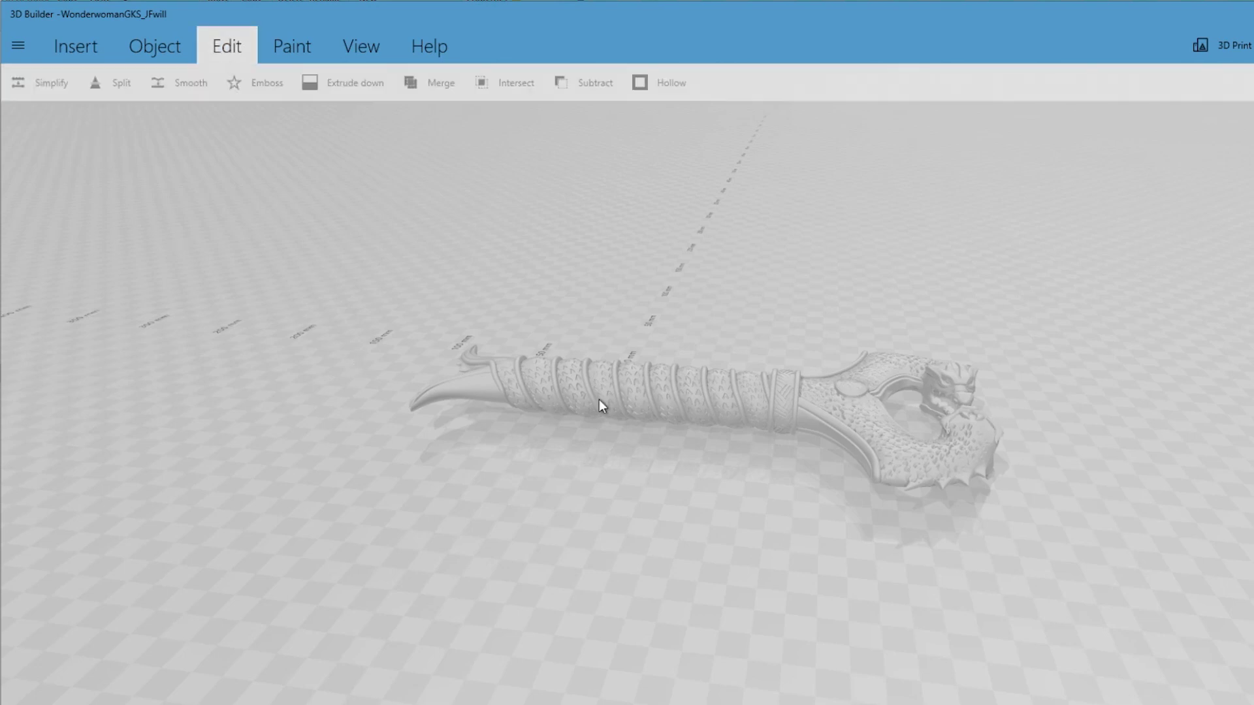
key(ctrl+a)
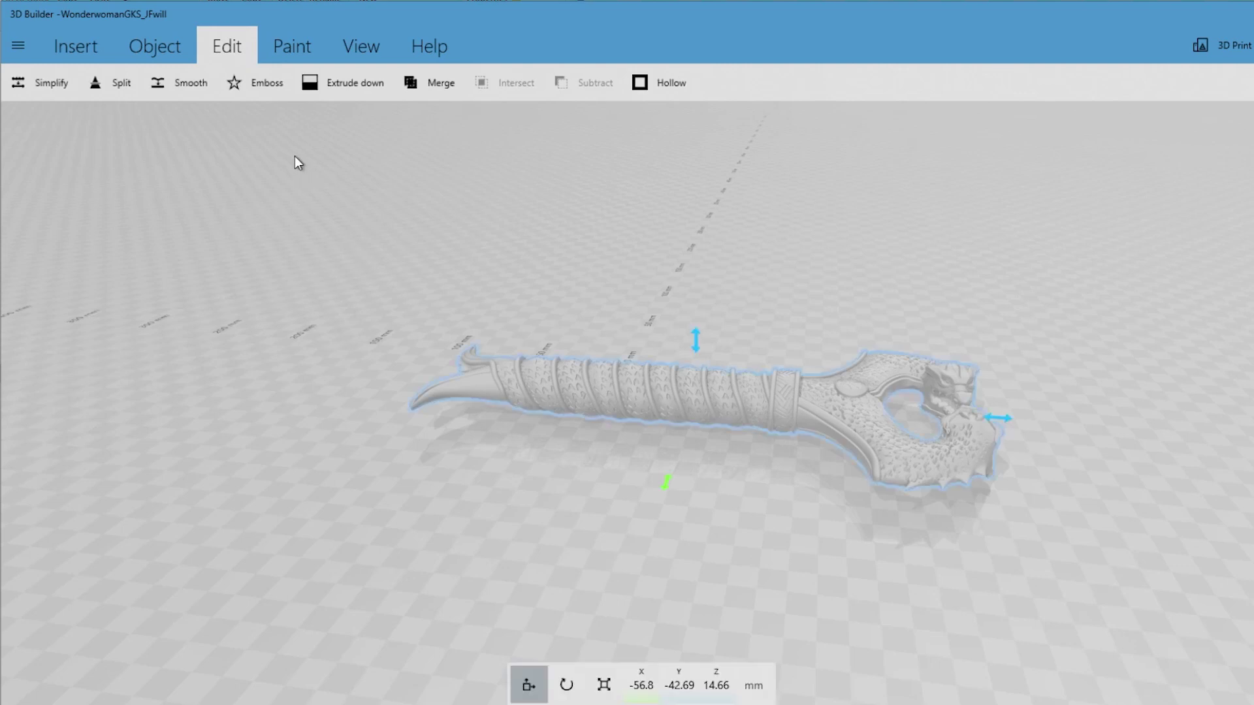
click(117, 87)
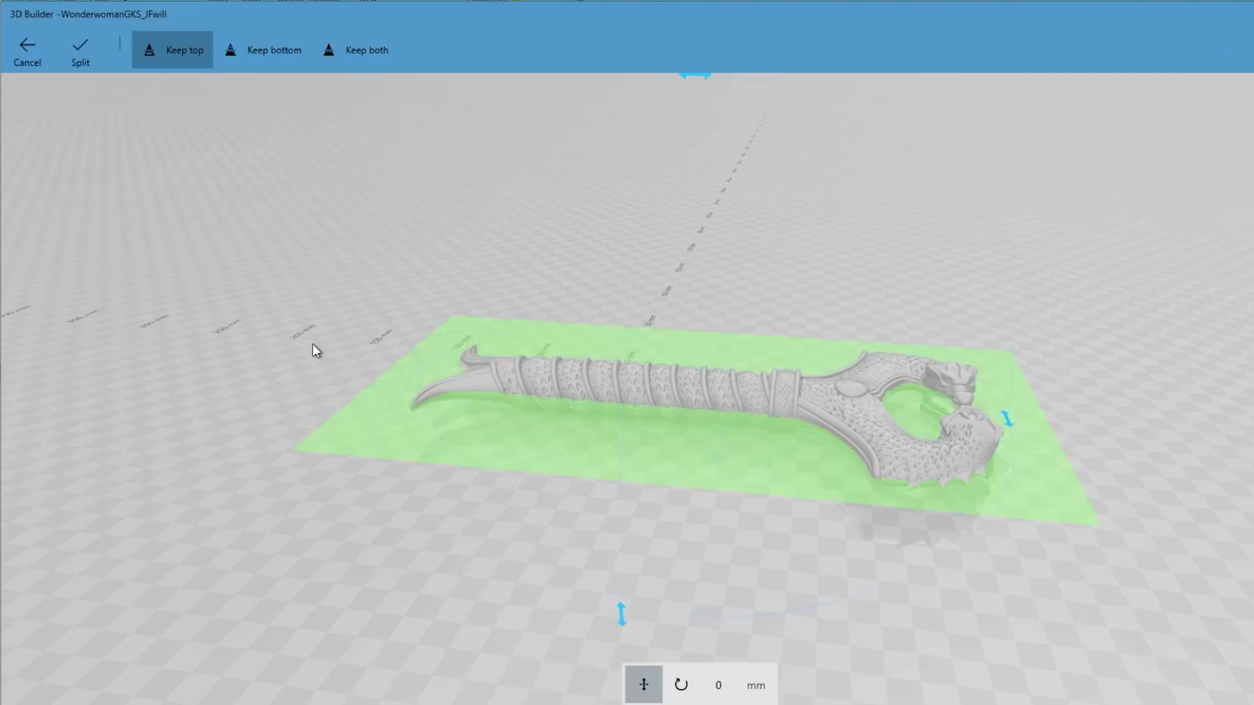
click(681, 685)
click(681, 687)
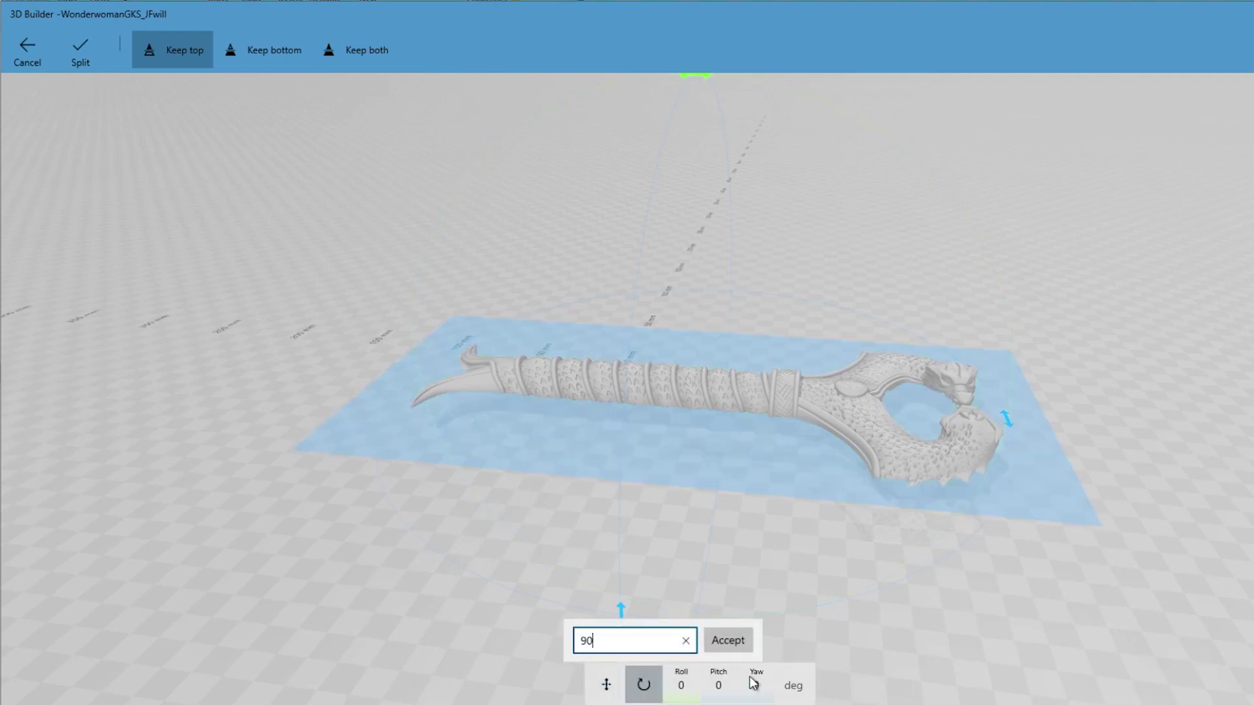
click(739, 640)
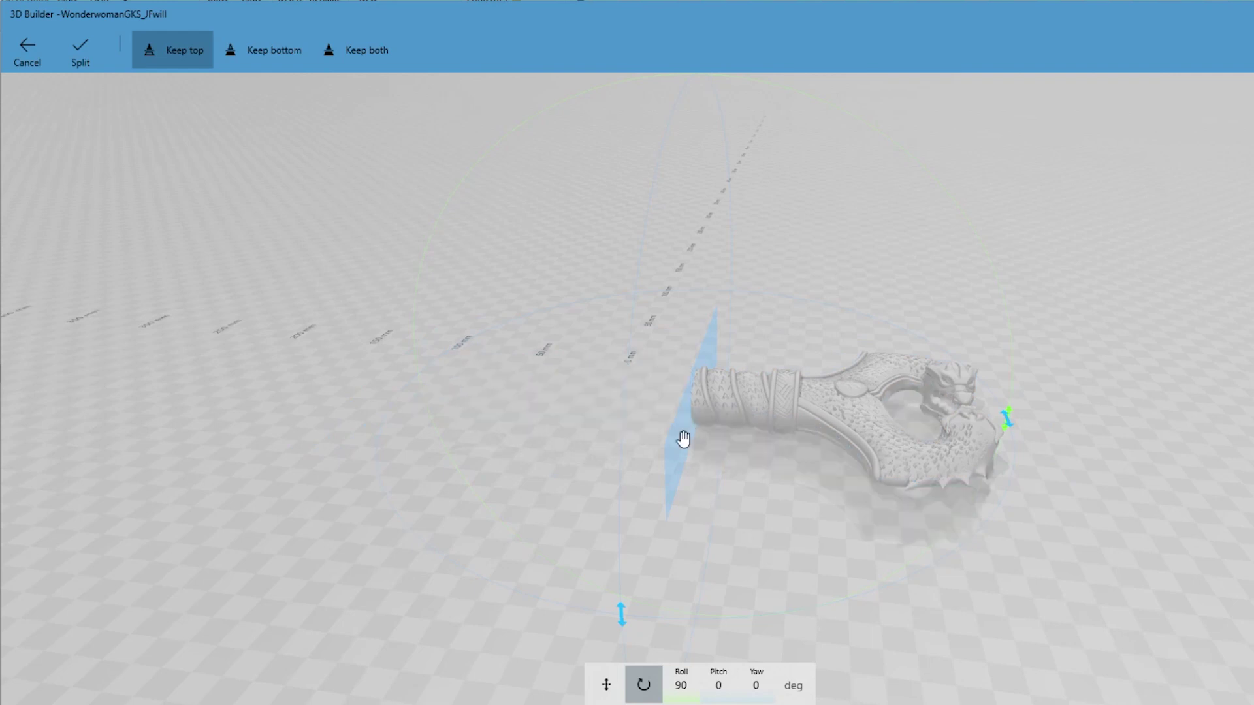
Step: Move the cutting plane to the collar between grip and guard, at about -33.78 mm, and split the handle keeping both parts
drag(683, 439, 744, 439)
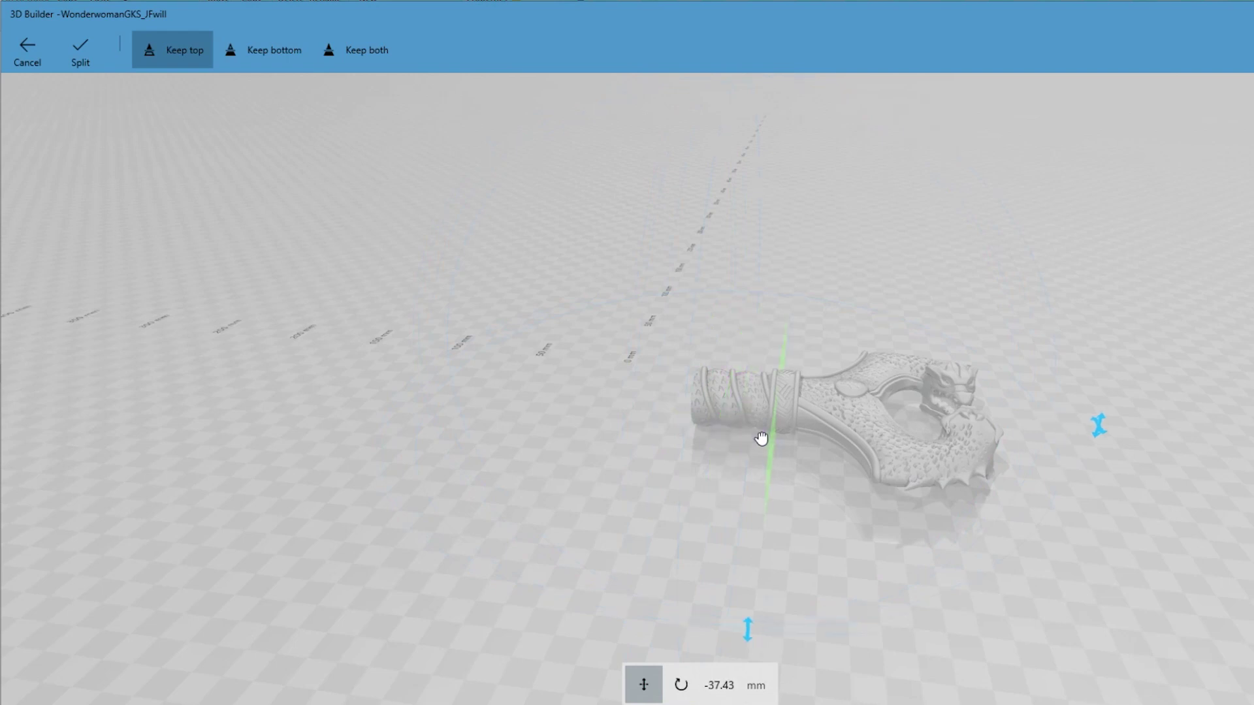
drag(761, 437, 840, 500)
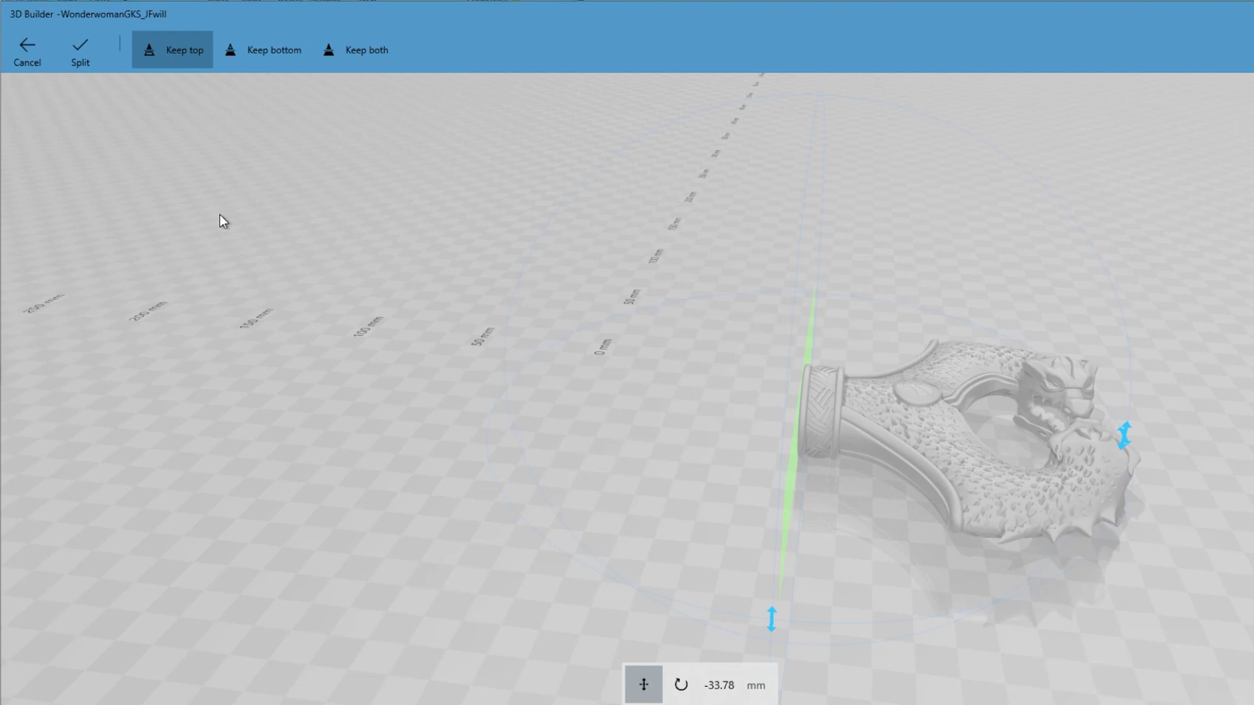
click(341, 58)
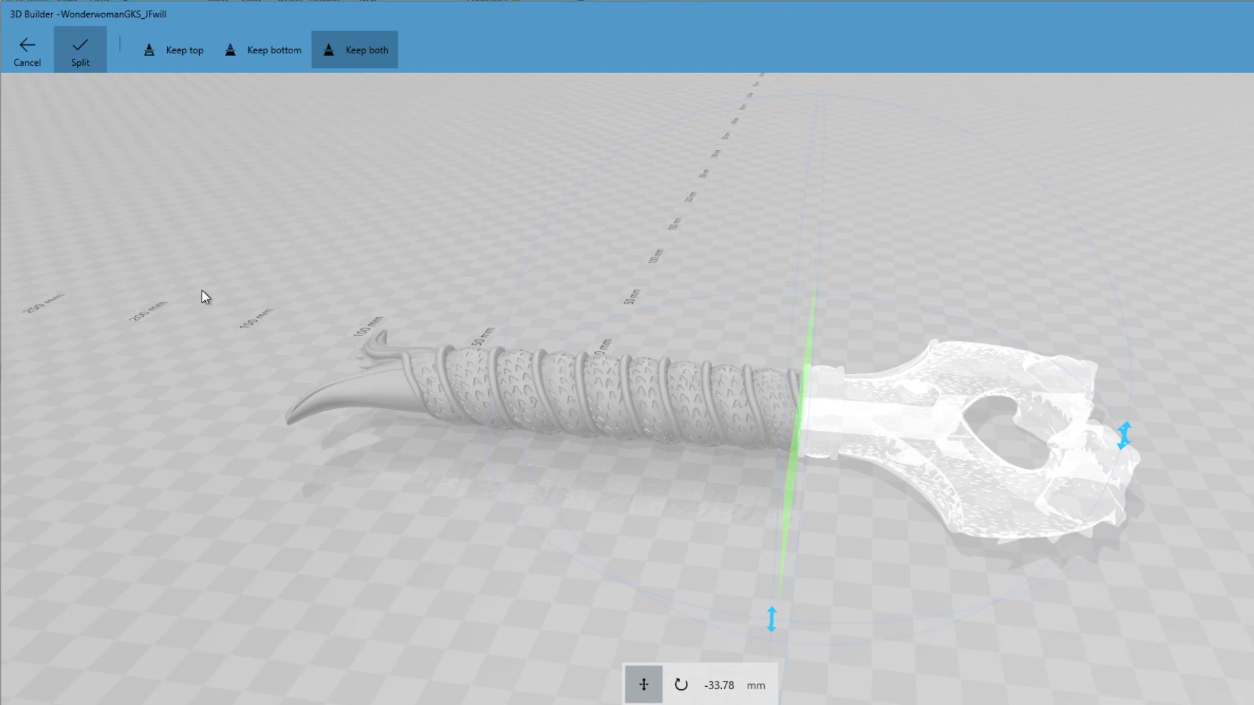
key(Return)
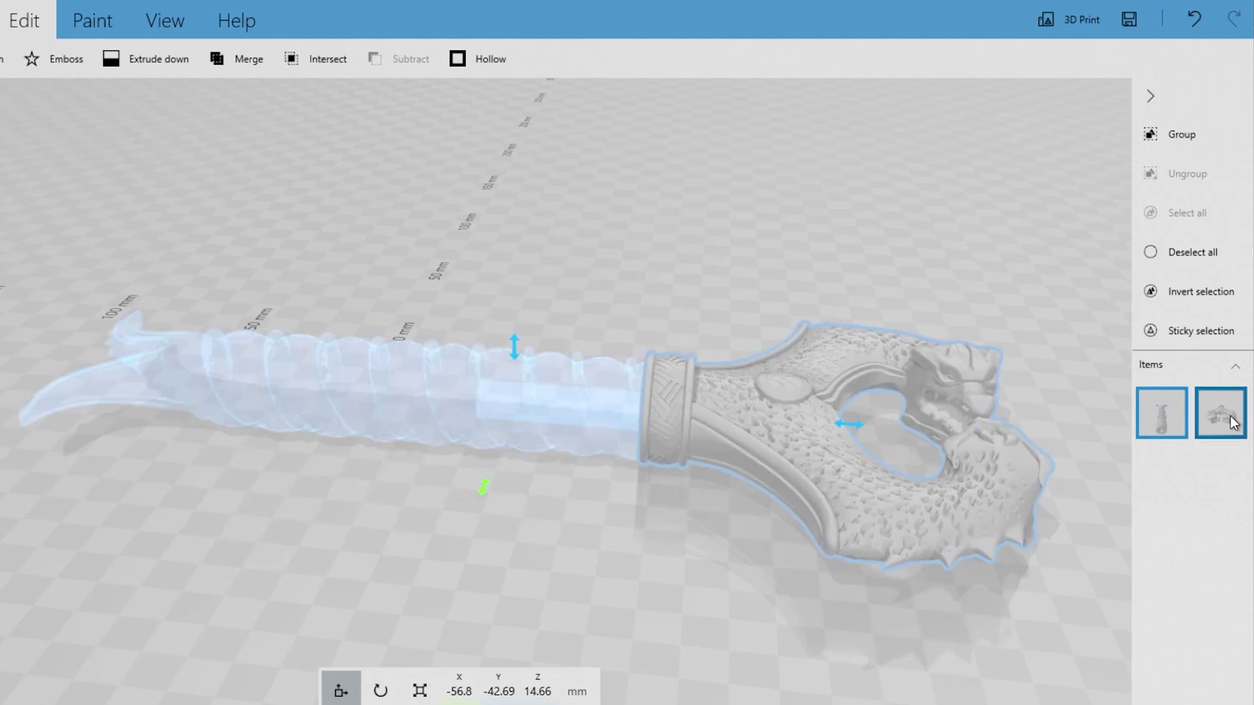
Step: Select the split grip and guard pieces one at a time to check that they are separate items
click(1166, 415)
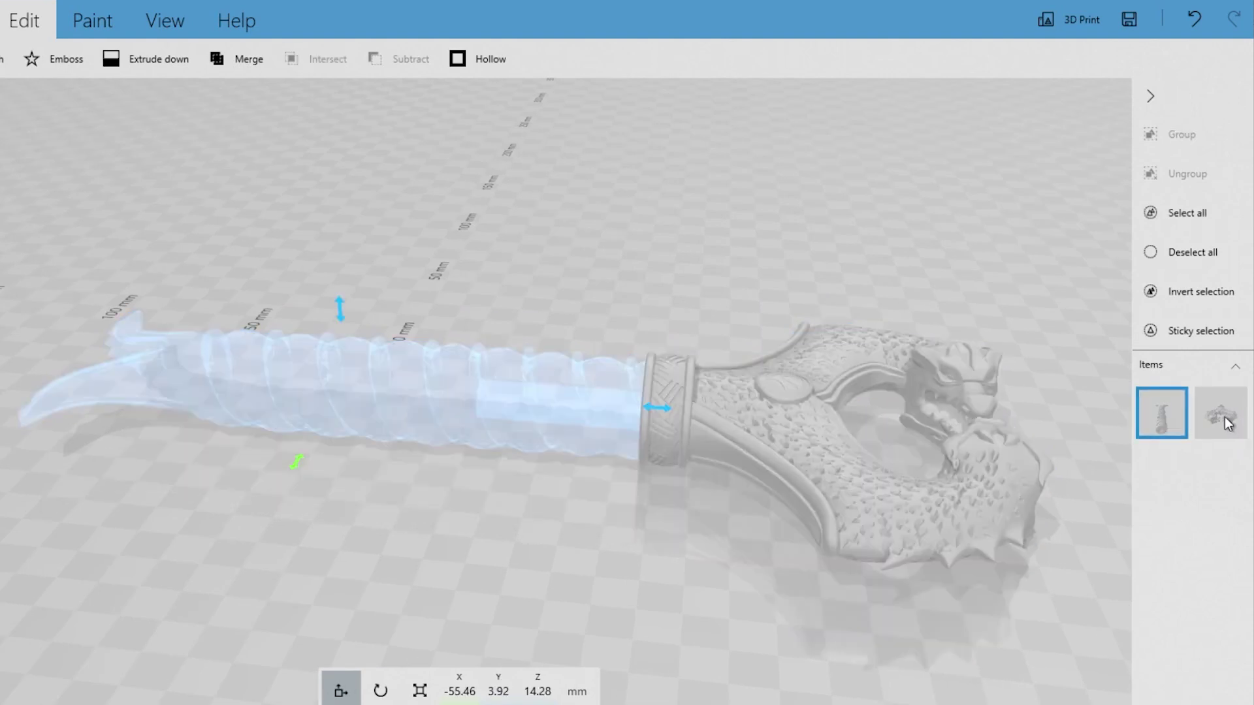
click(1221, 417)
click(1163, 424)
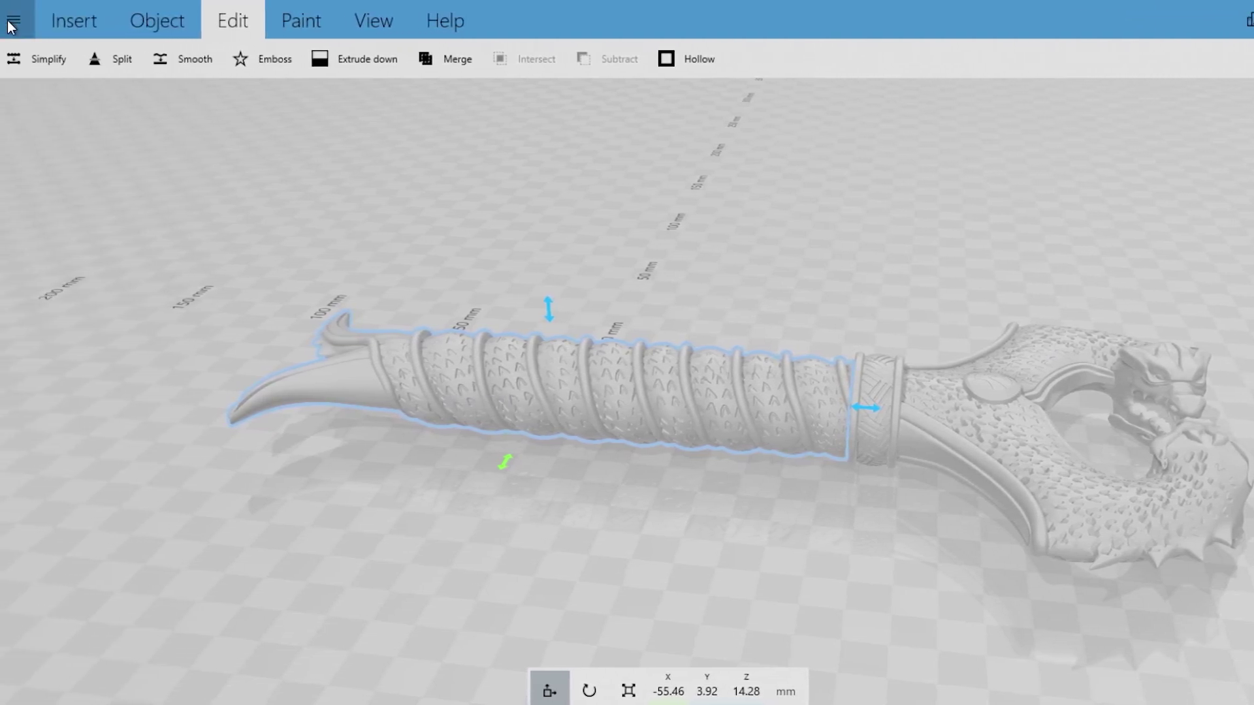
click(13, 24)
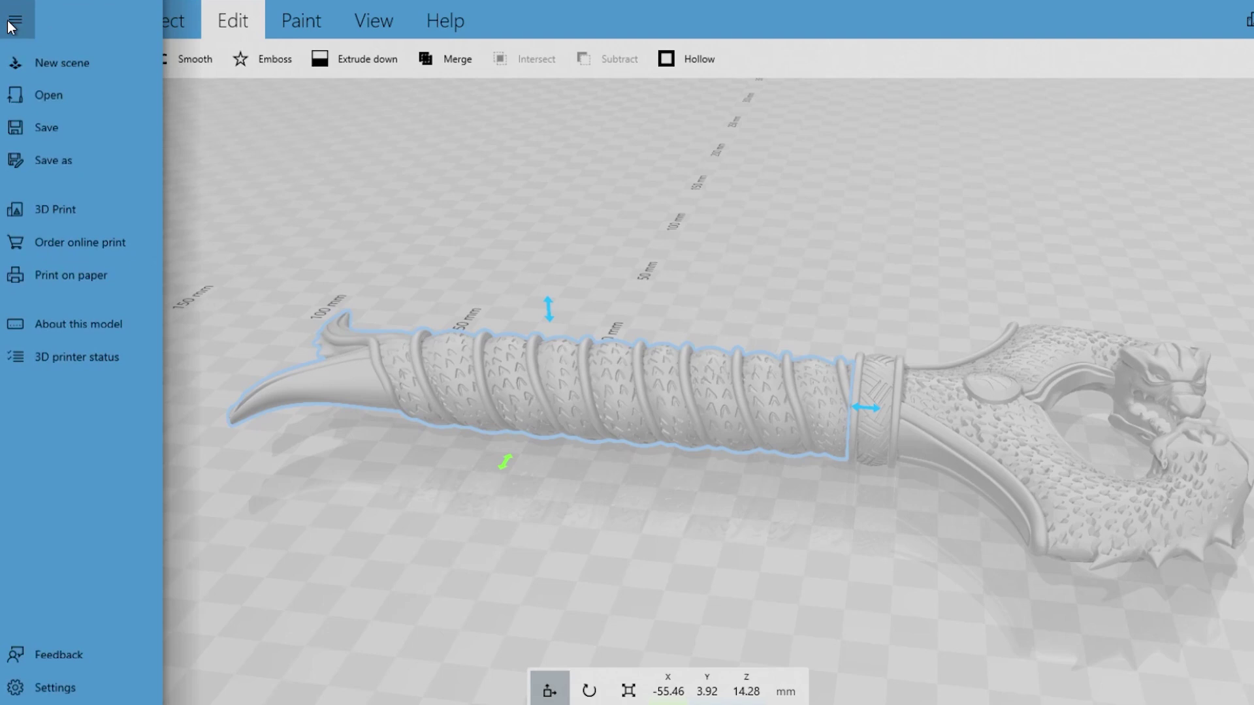
click(119, 171)
click(198, 350)
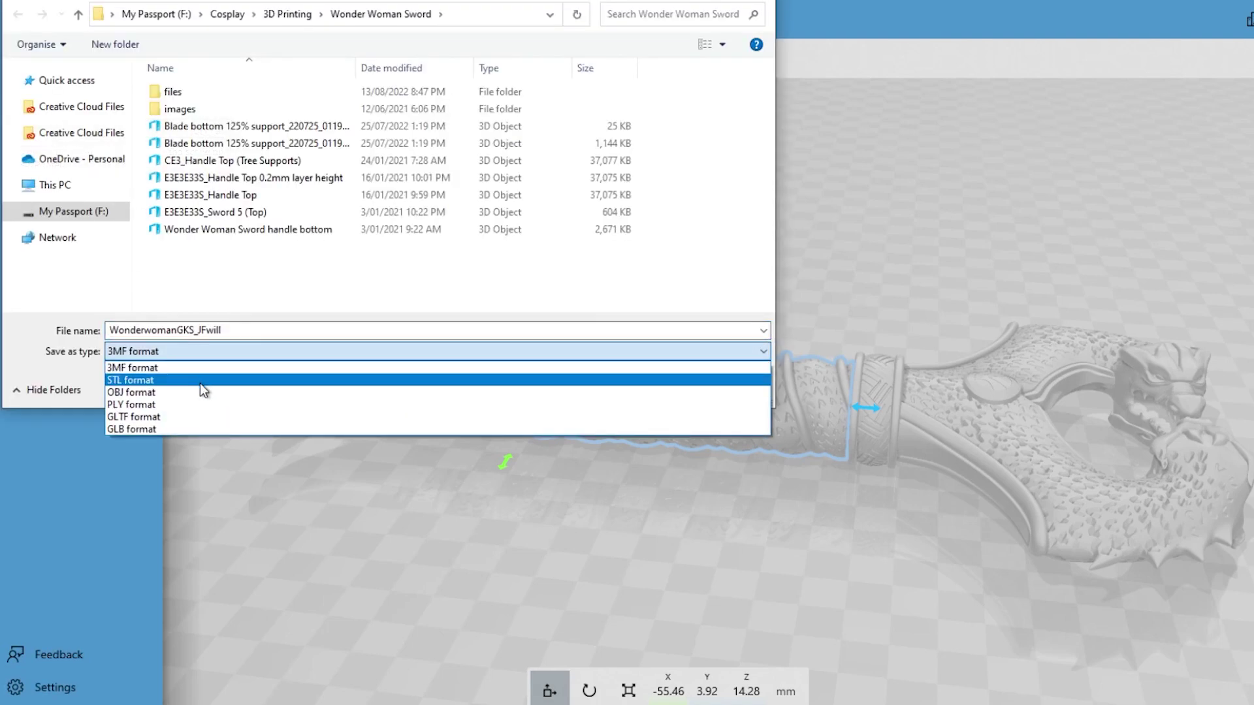
click(200, 382)
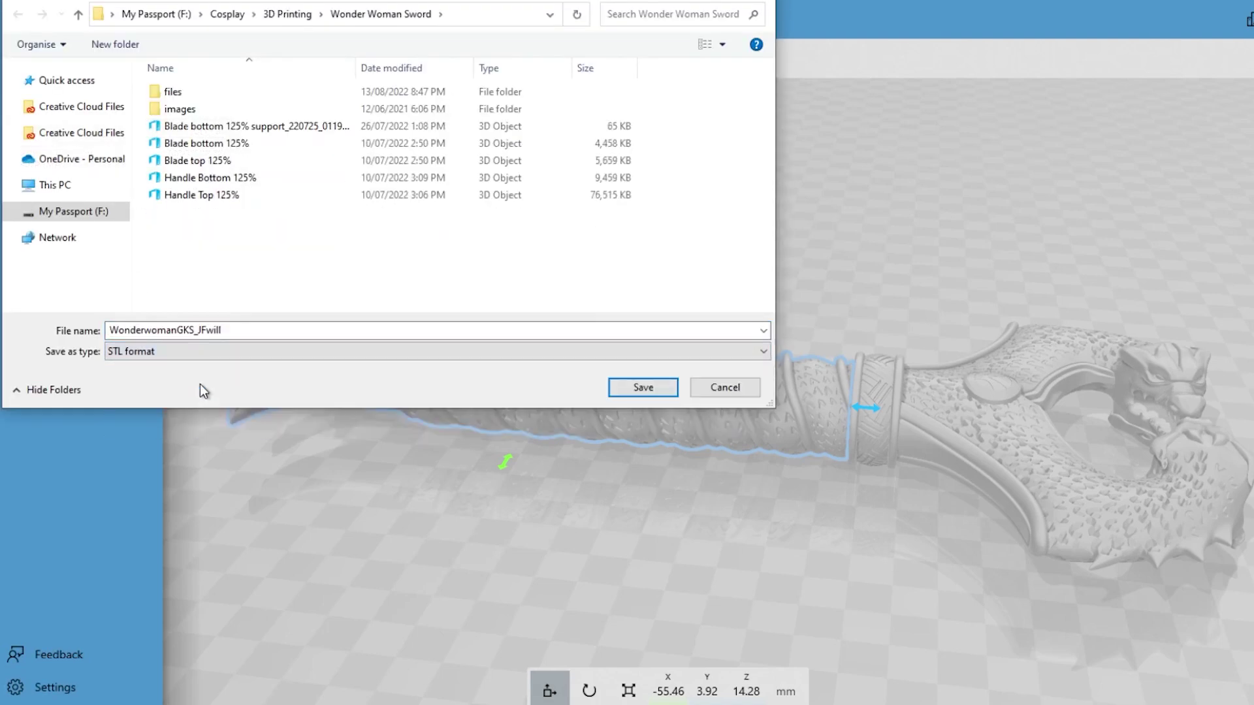
click(730, 387)
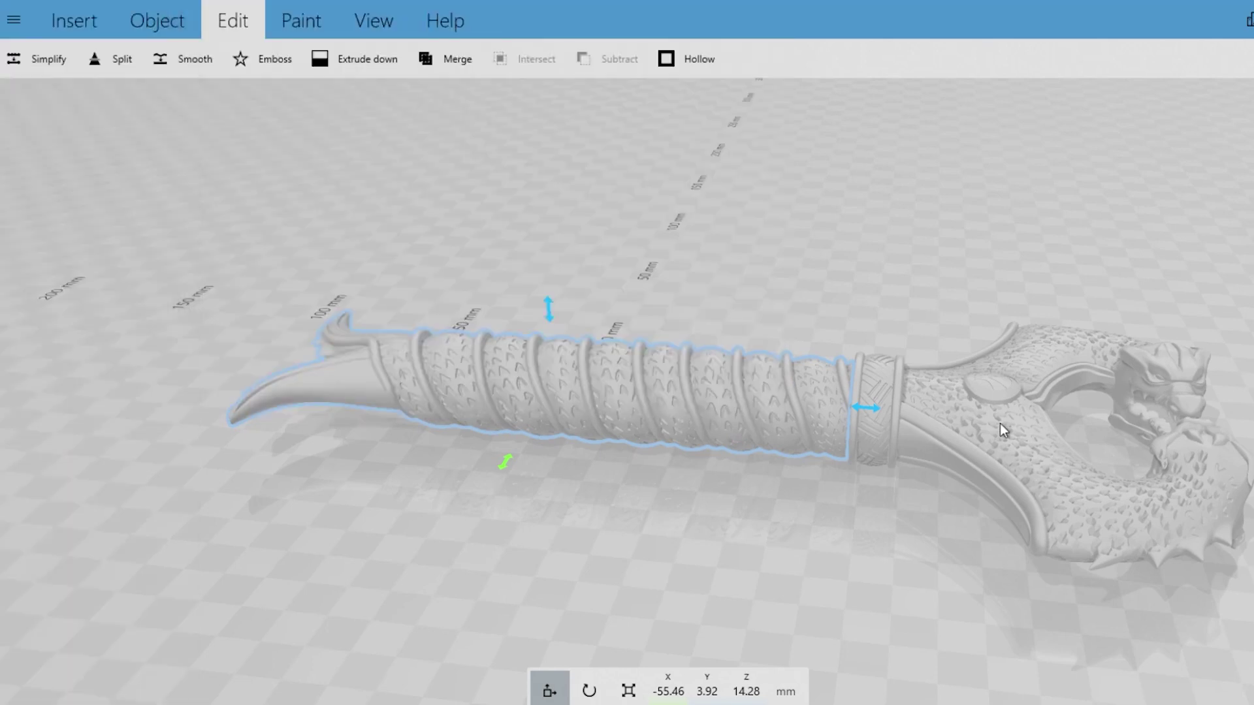
click(998, 469)
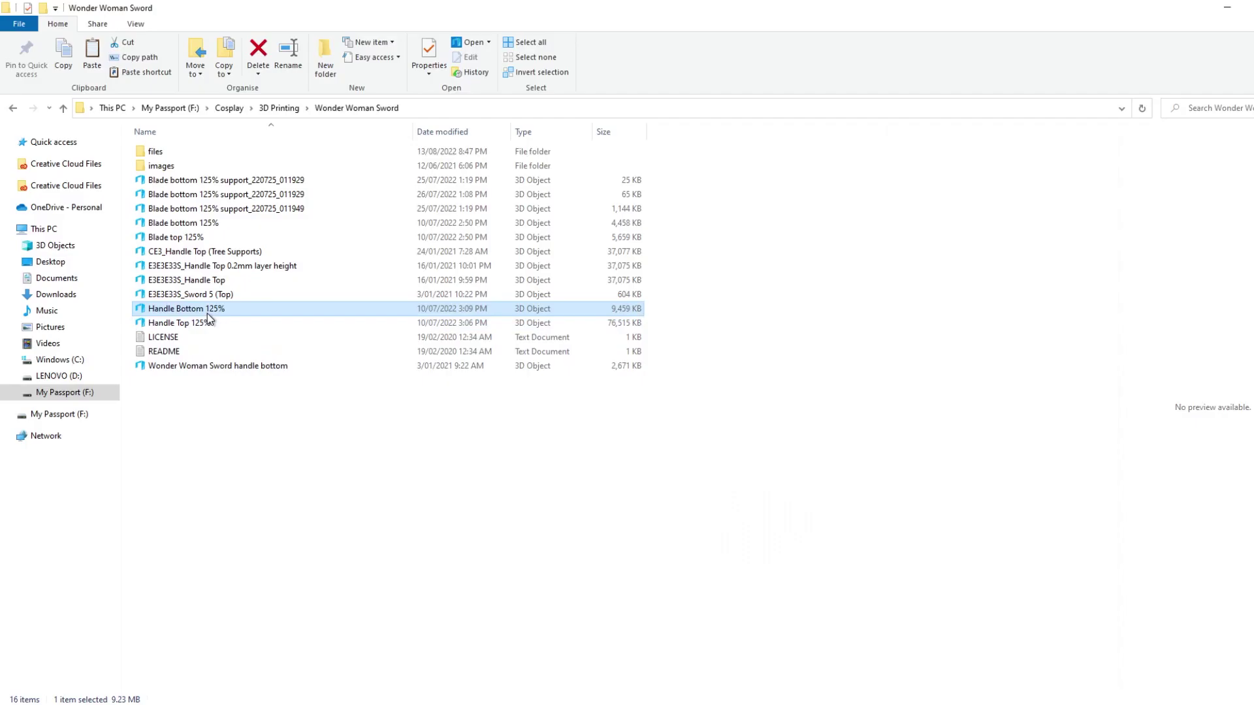
Step: Load the Handle Bottom 125% model into Ultimaker Cura and rotate it about the red axis on the build plate
drag(207, 314, 797, 455)
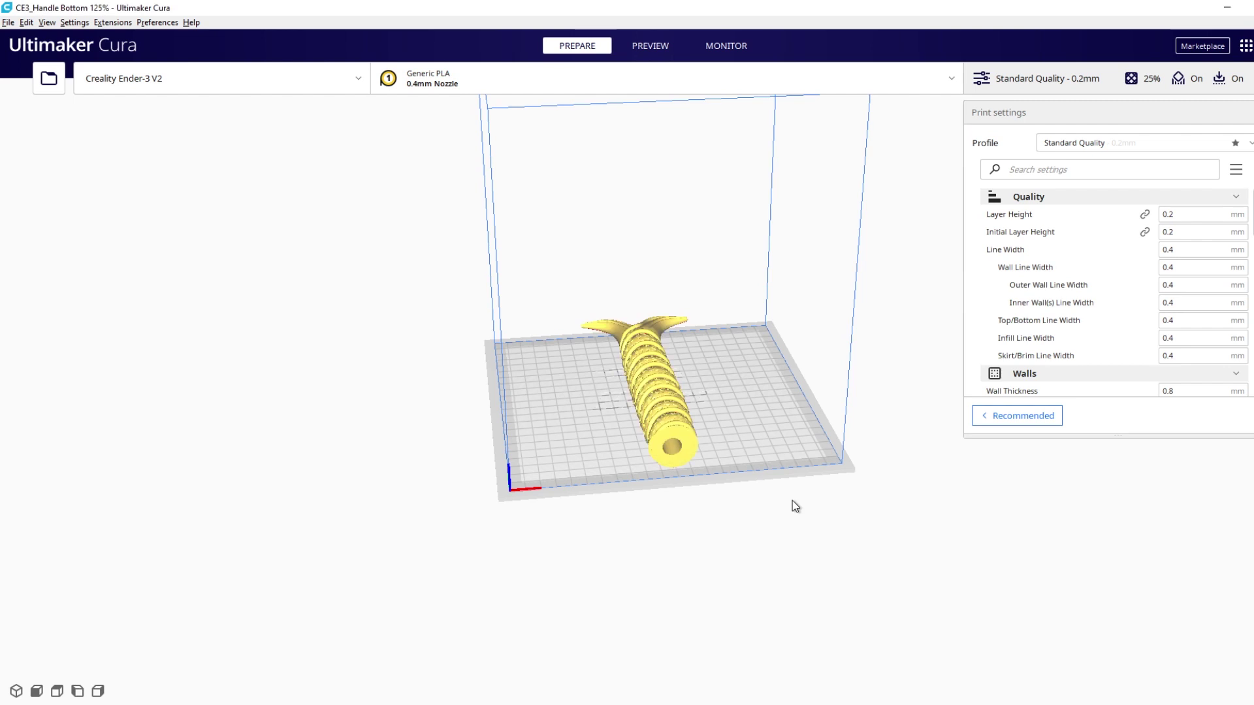
right_drag(703, 601, 661, 244)
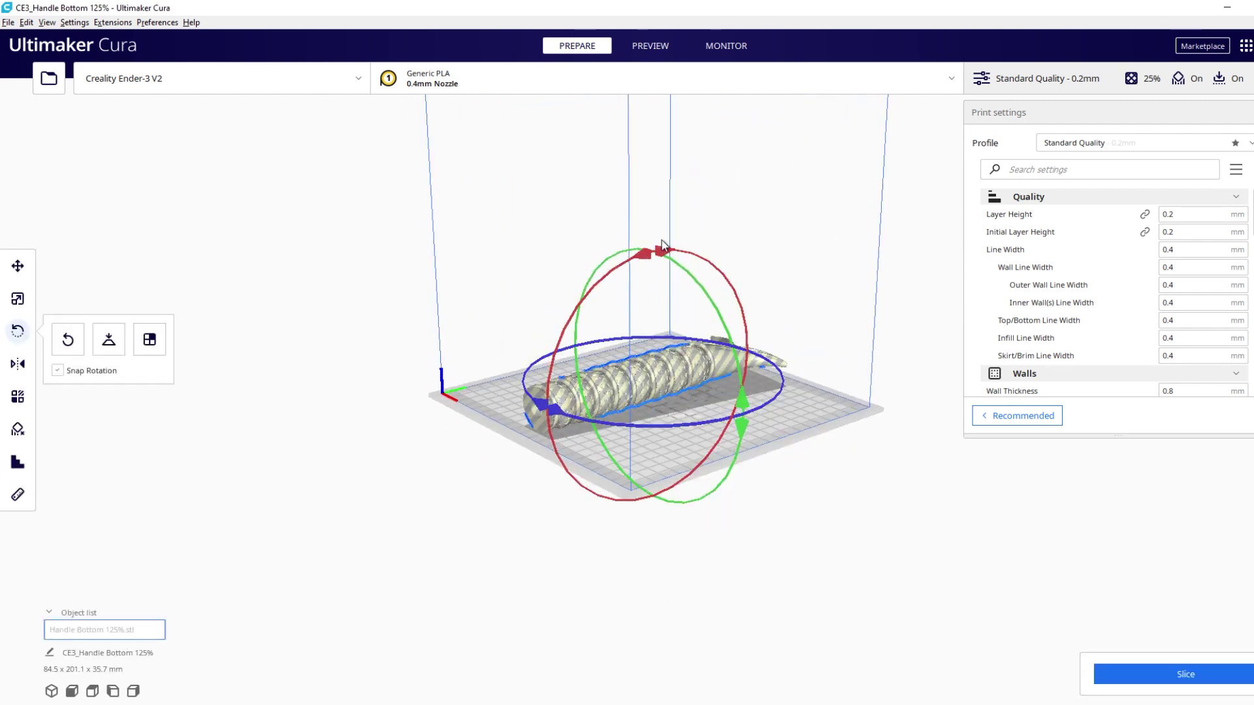
drag(644, 261, 478, 518)
right_drag(480, 518, 650, 514)
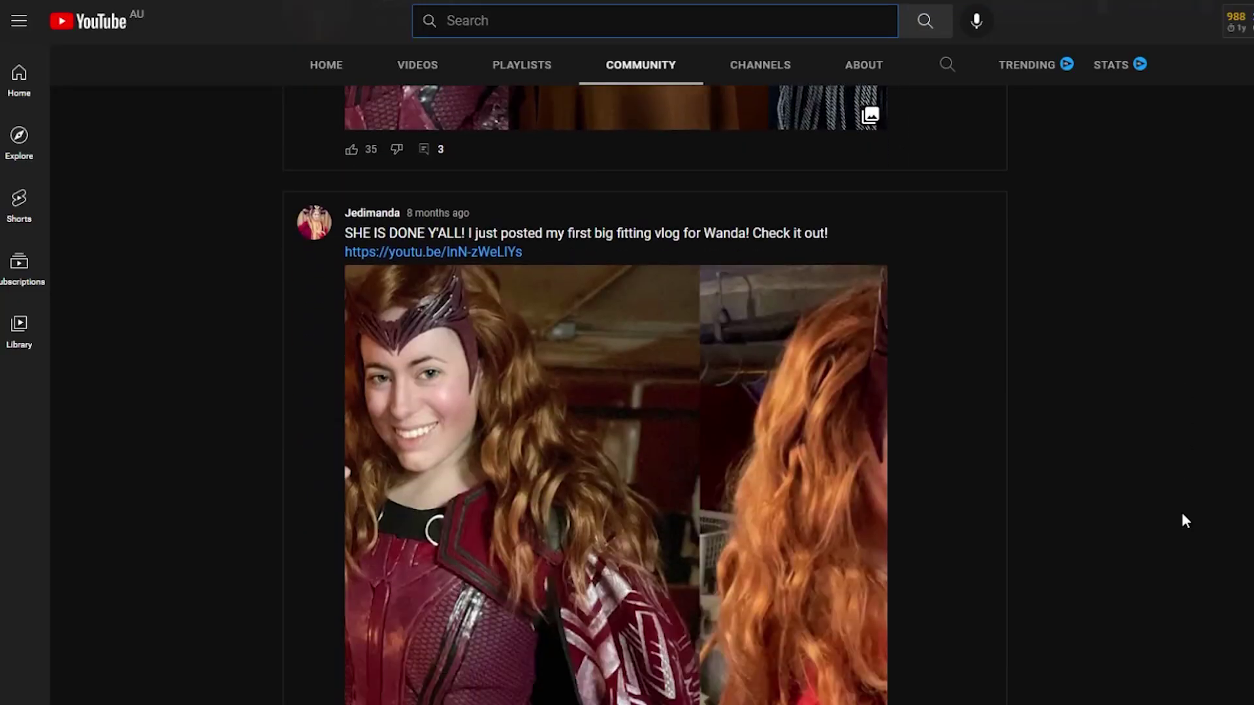
scroll(1182, 514, down, 15)
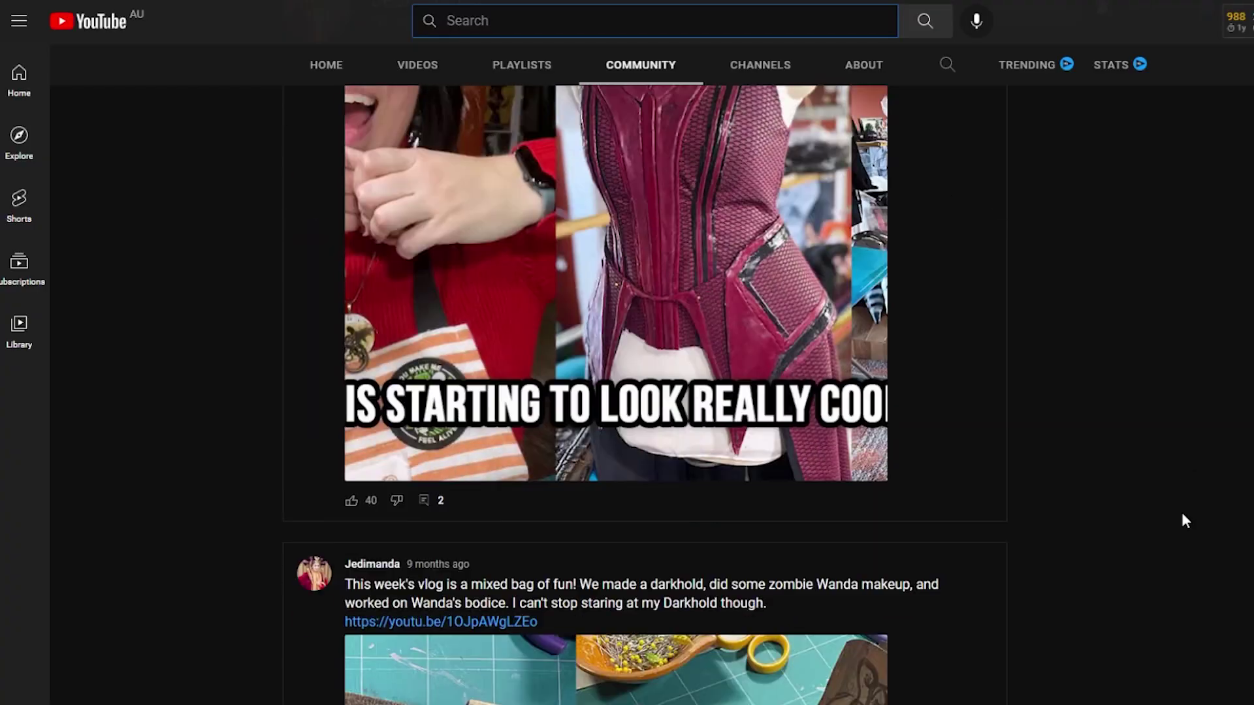